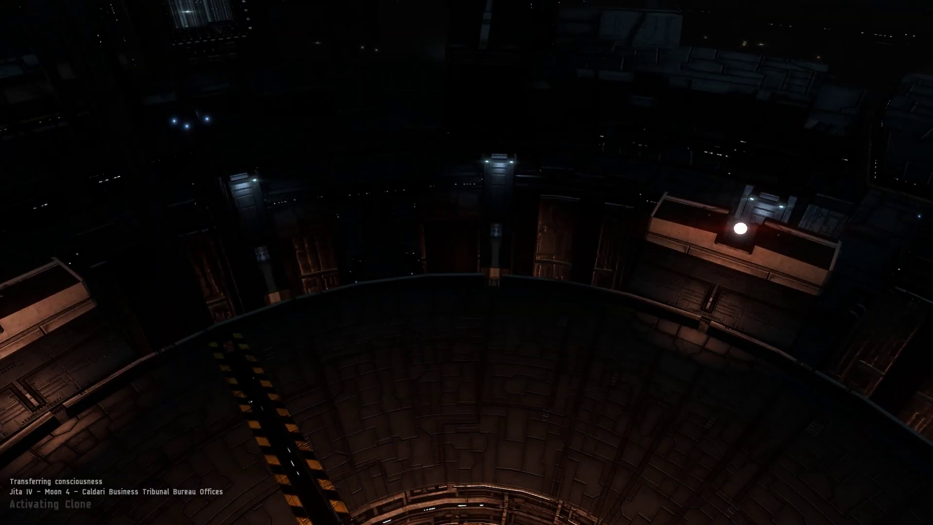
Bring up the settings over the station hangar, then close them to view the docked Ibis
{"action": "key", "text": "Escape"}
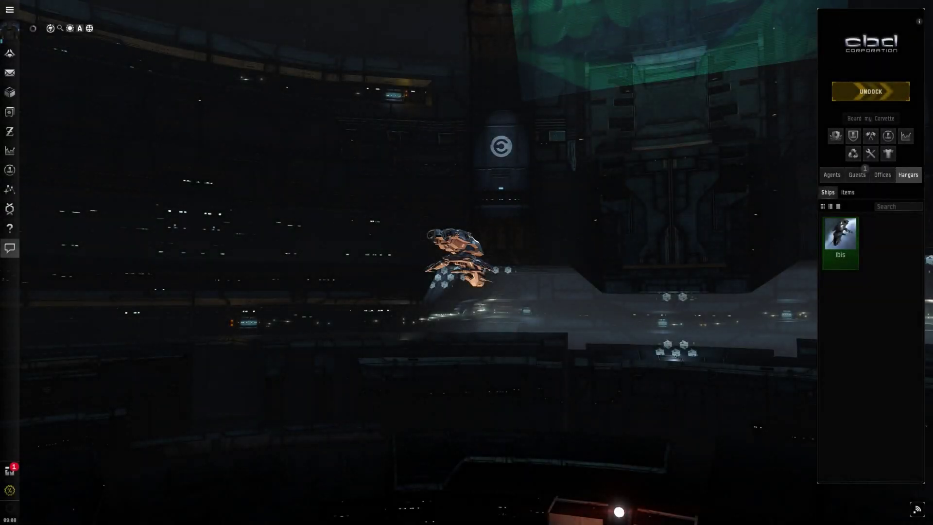
Open and close the settings over the hangar before undocking into the asteroid field
{"action": "key", "text": "Escape"}
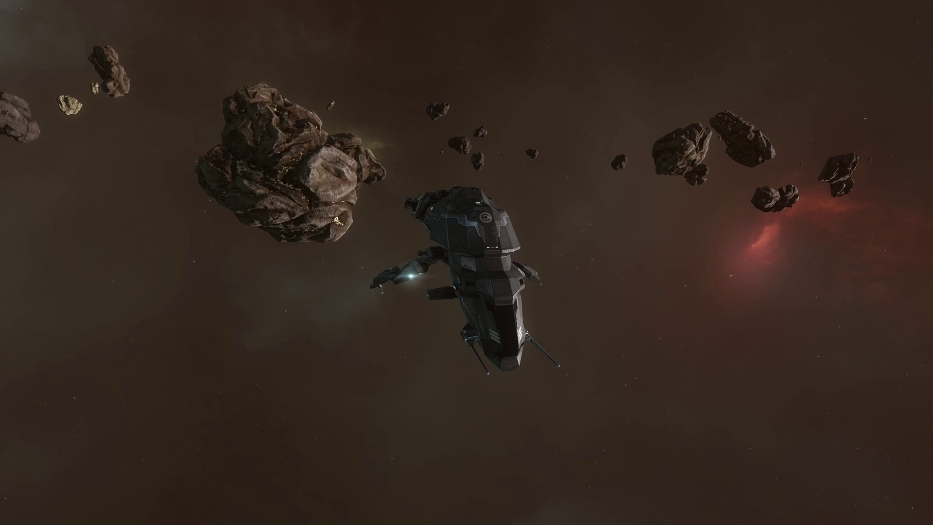
Turn on Quieter Weapon Sounds and Doppler shift, and set Music Level to zero
{"action": "key", "text": "Escape"}
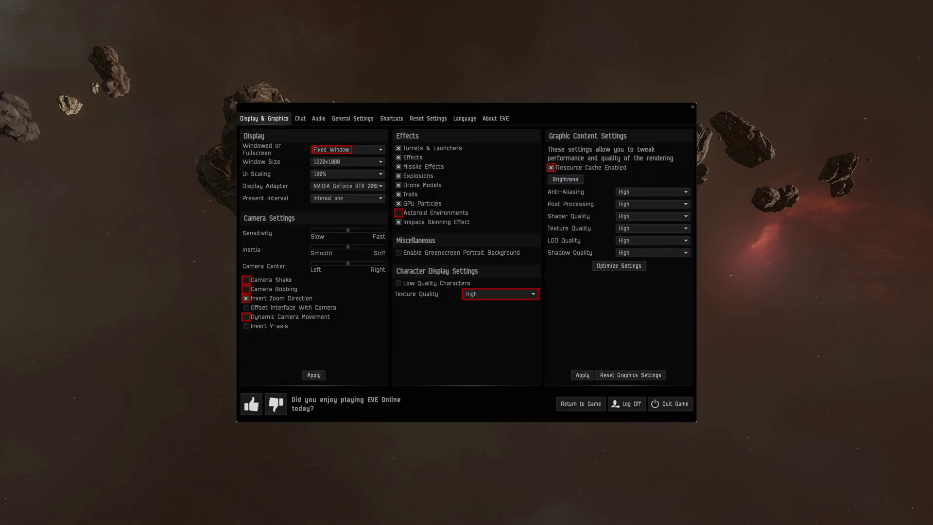
{"action": "key", "text": "Escape"}
{"action": "key", "text": "Escape"}
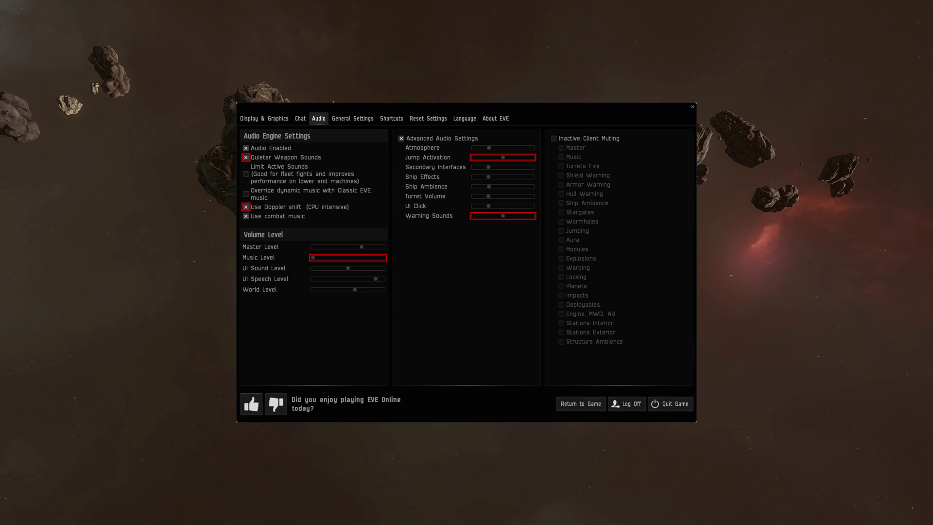
Set Font Size to Large in General Settings, then close settings back to the ship
{"action": "key", "text": "Escape"}
{"action": "key", "text": "Escape"}
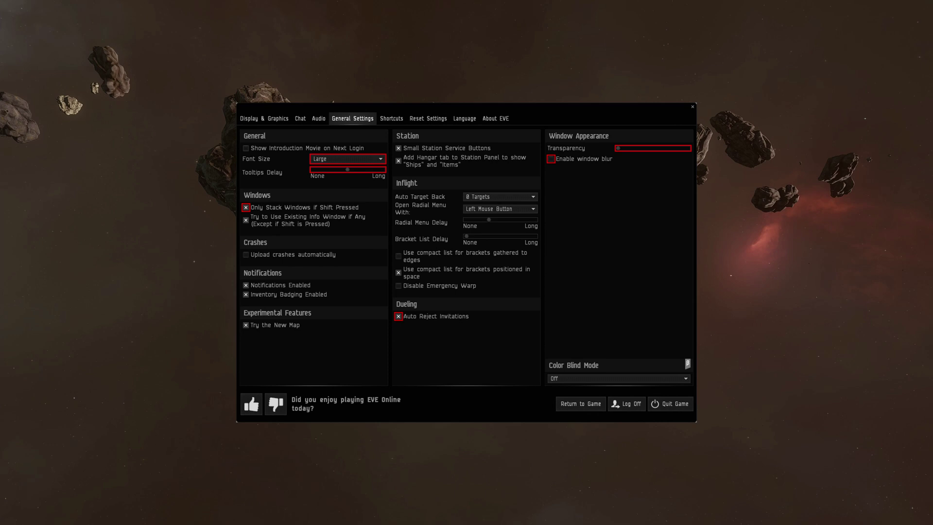
{"action": "key", "text": "Escape"}
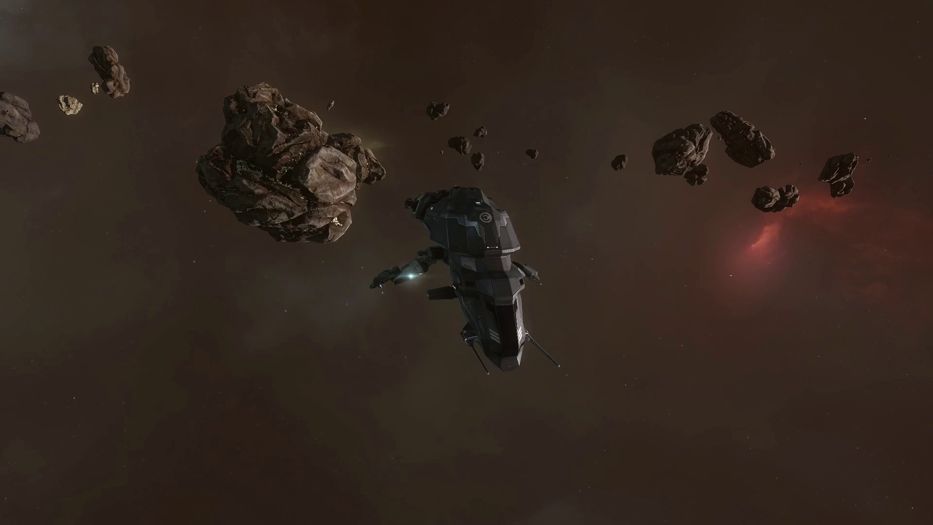